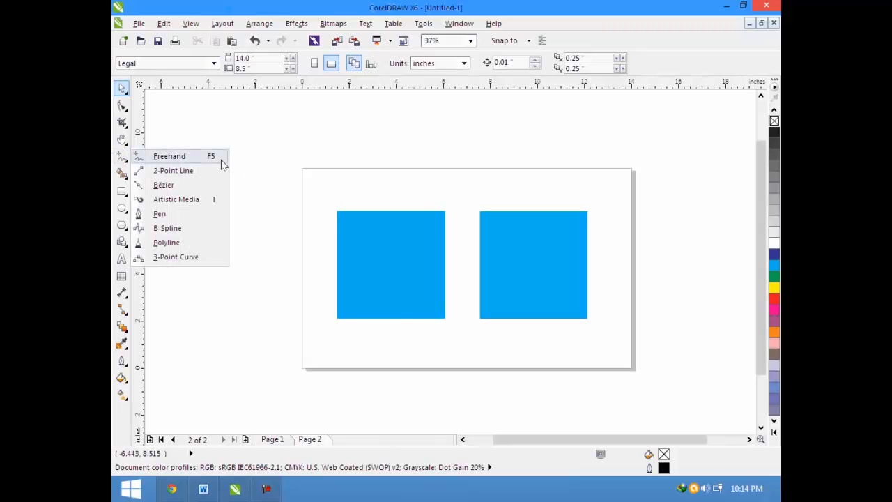
Draw a freehand curve about 9.1 inches wide above the page and undo it, returning to the Pick tool.
{"action": "left_click", "coordinate": [222, 160]}
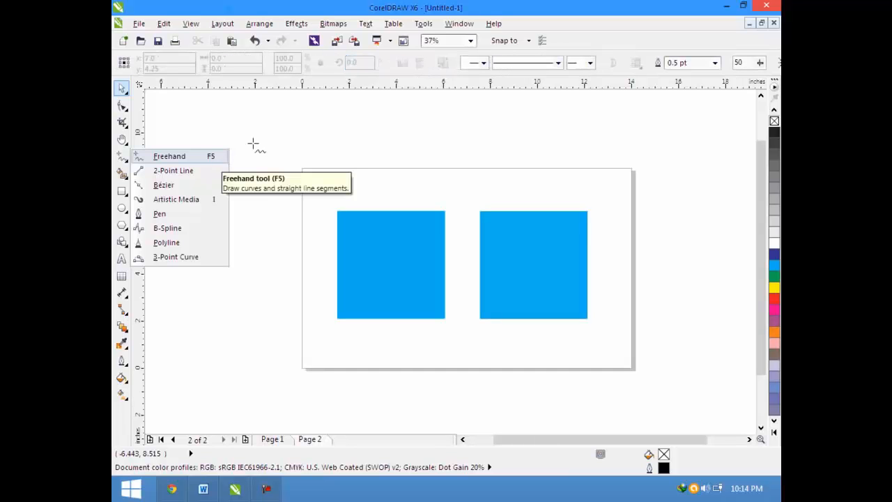
{"action": "left_click_drag", "start_coordinate": [252, 143], "coordinate": [466, 136]}
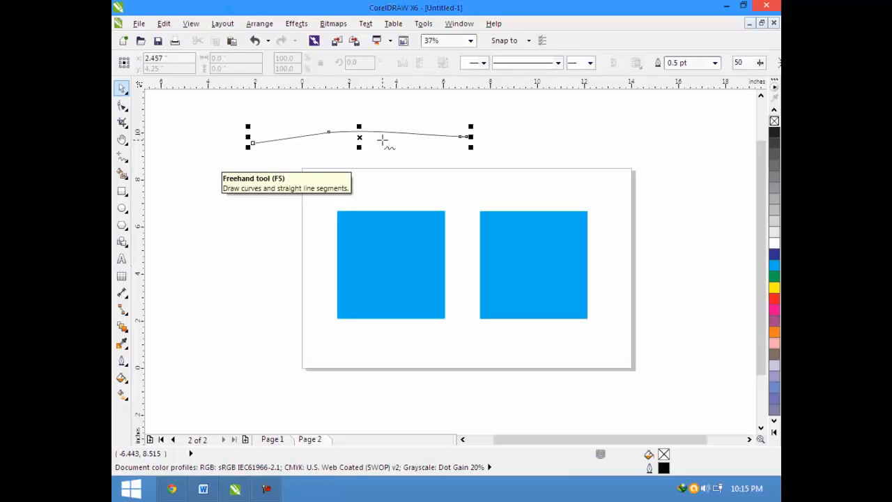
{"action": "key", "text": "Escape"}
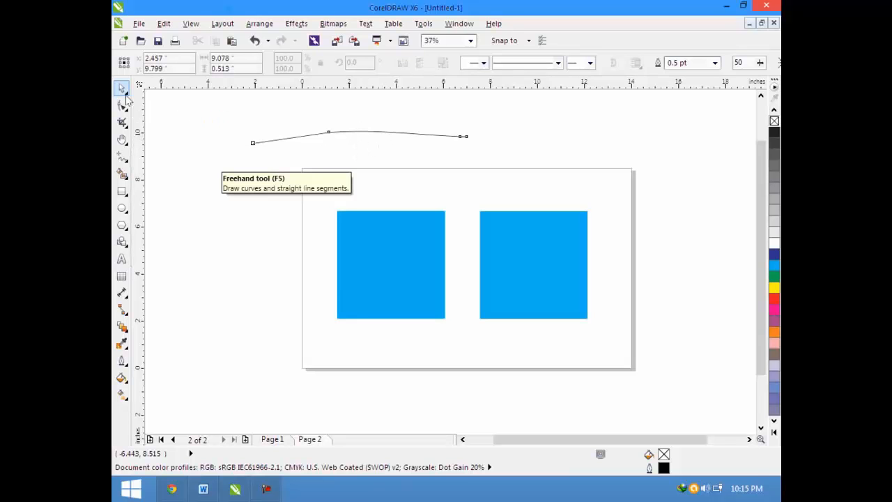
{"action": "key", "text": "ctrl+z"}
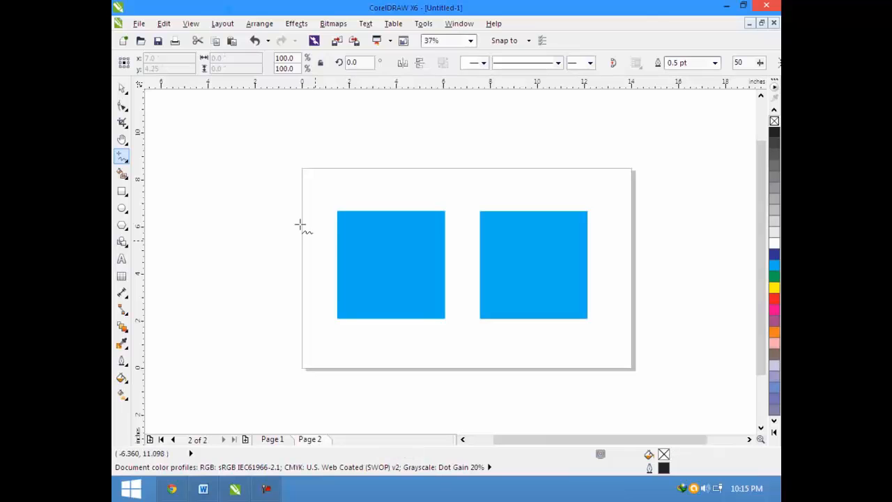
{"action": "key", "text": "Escape"}
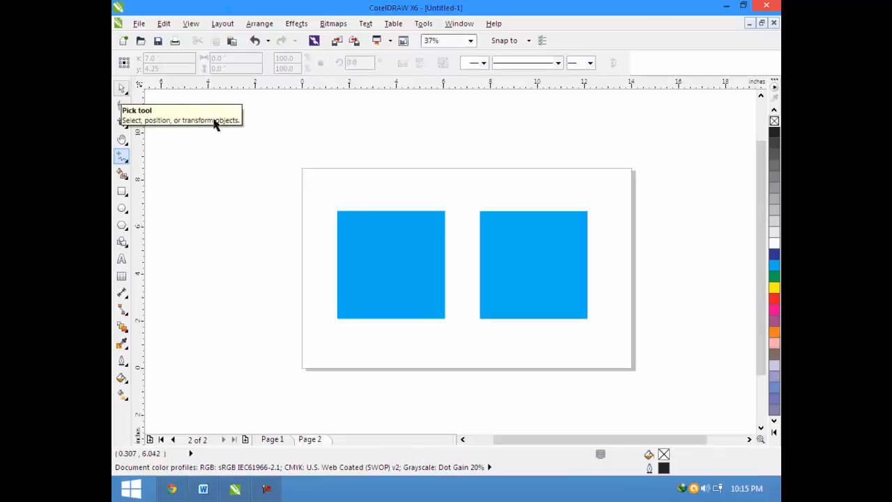
{"action": "left_click", "coordinate": [121, 89]}
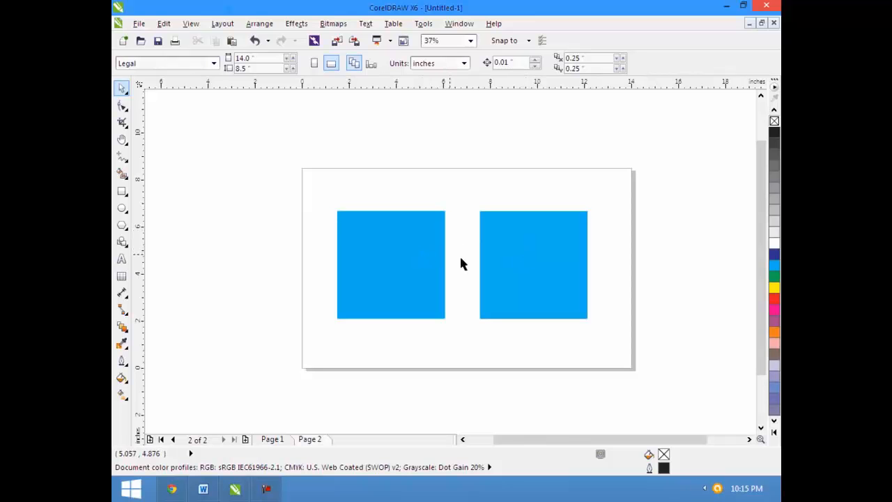
Select the two blue squares in turn to compare the object type and properties of each.
{"action": "left_click", "coordinate": [409, 273]}
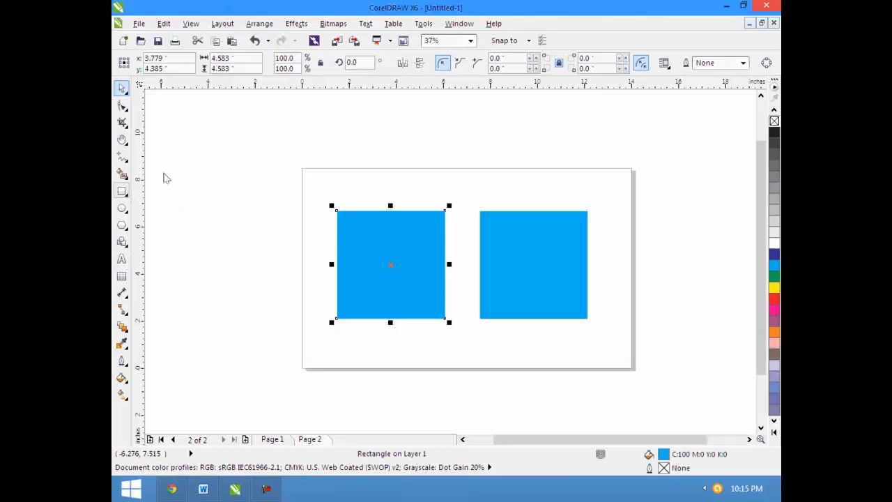
{"action": "left_click", "coordinate": [286, 211]}
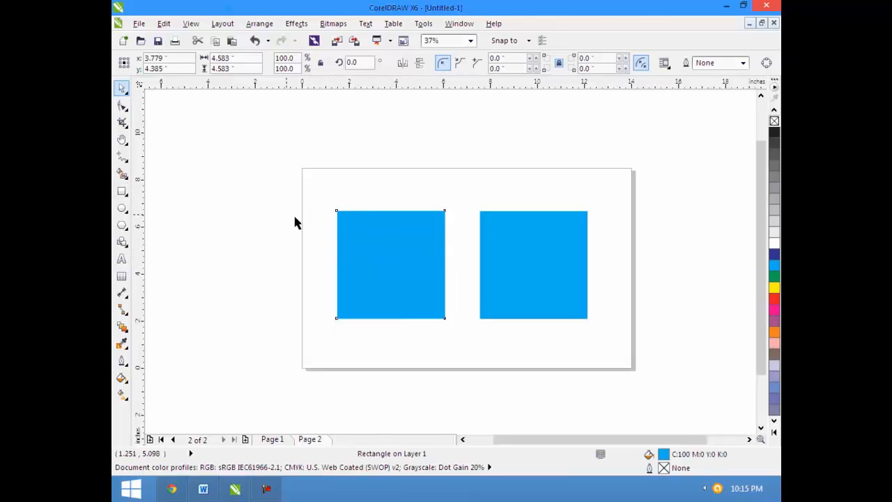
{"action": "left_click", "coordinate": [491, 235]}
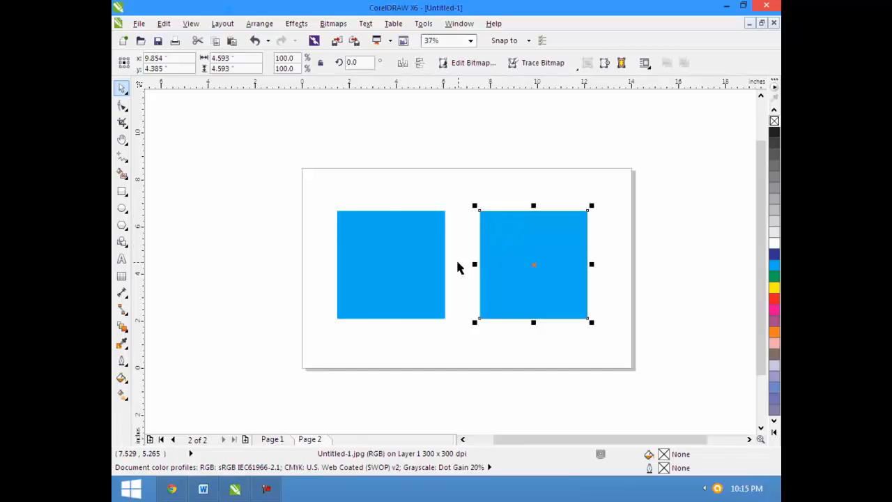
{"action": "left_click", "coordinate": [403, 252]}
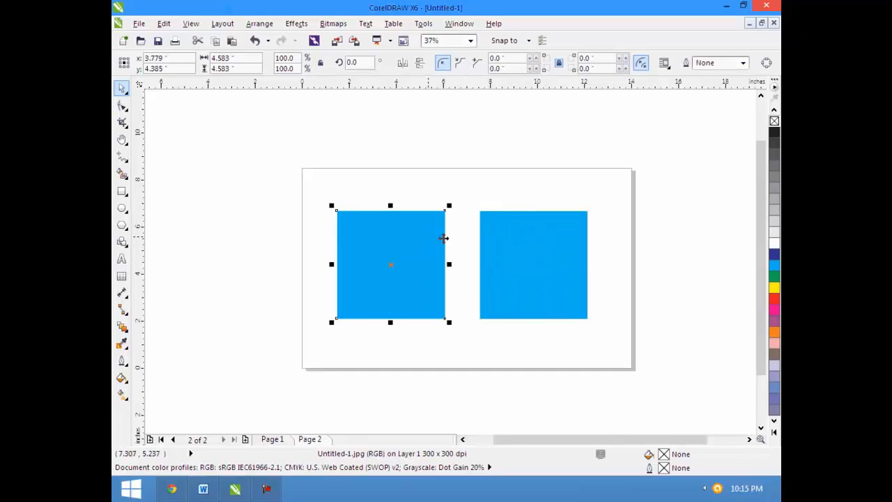
{"action": "left_click", "coordinate": [493, 241]}
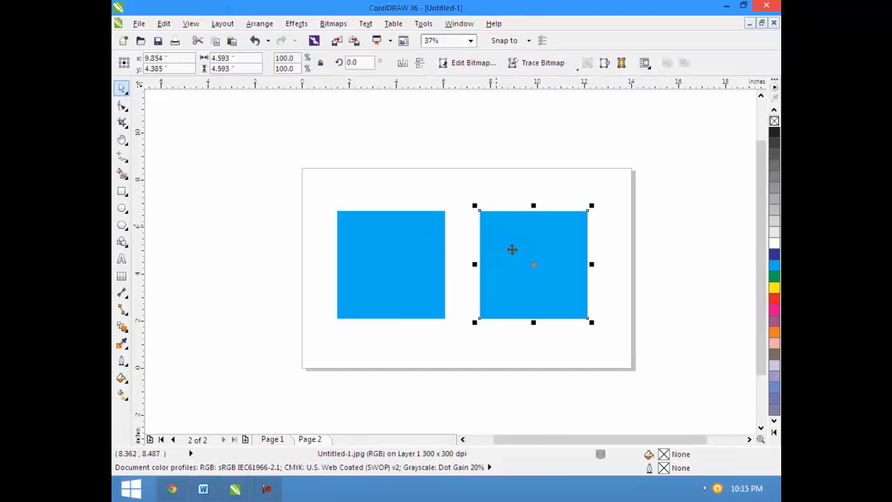
{"action": "left_click", "coordinate": [496, 173]}
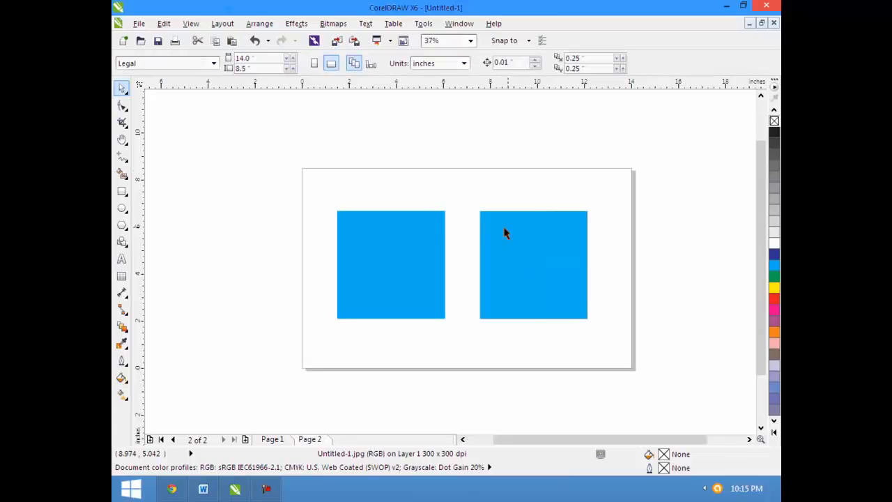
{"action": "left_click", "coordinate": [505, 234]}
{"action": "left_click", "coordinate": [490, 183]}
Stretch the vector rectangle to about 15 by 7.2 inches, undo both resizes and deselect it.
{"action": "left_click", "coordinate": [403, 237]}
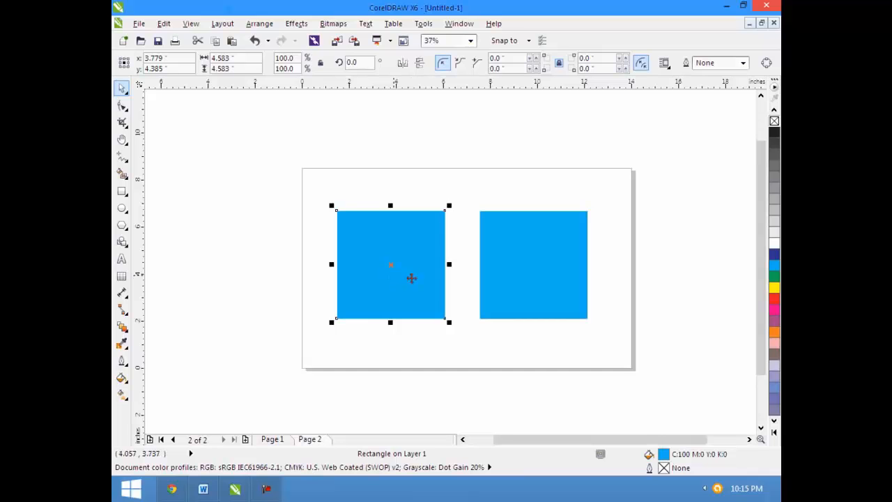
{"action": "left_click_drag", "start_coordinate": [447, 265], "coordinate": [690, 279]}
{"action": "left_click_drag", "start_coordinate": [514, 323], "coordinate": [514, 385]}
{"action": "key", "text": "Escape"}
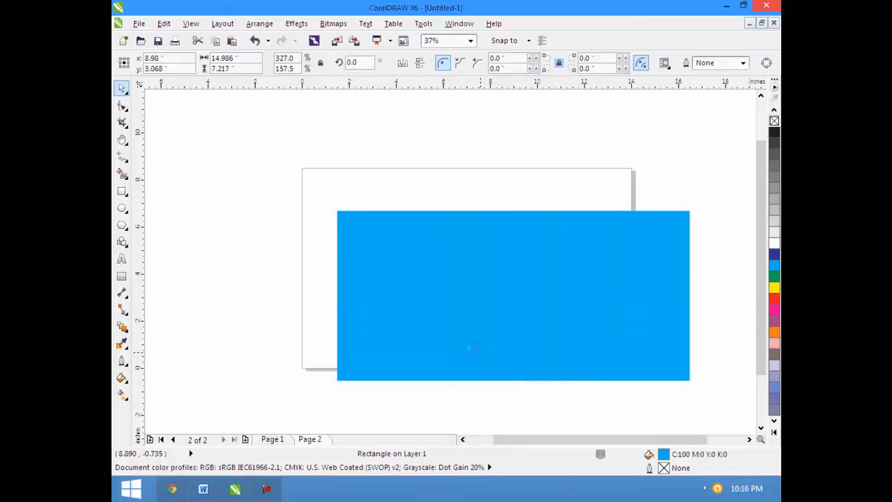
{"action": "key", "text": "ctrl+z"}
{"action": "key", "text": "ctrl+z"}
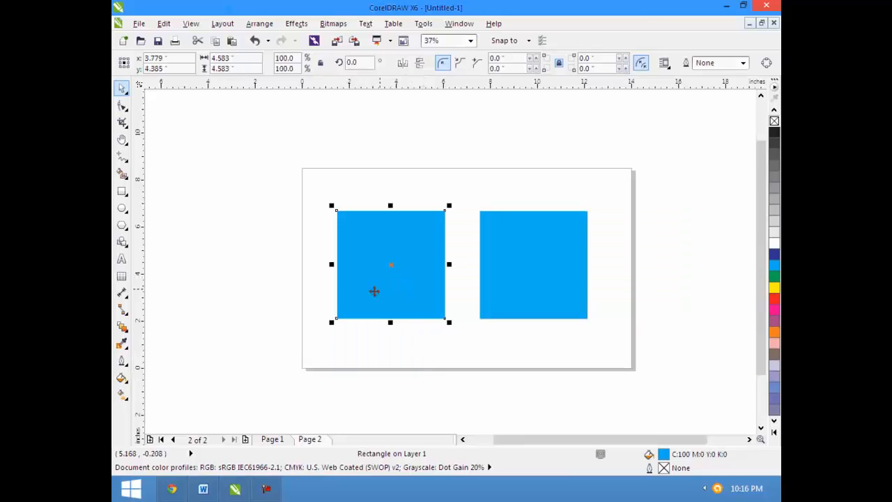
{"action": "left_click", "coordinate": [308, 292]}
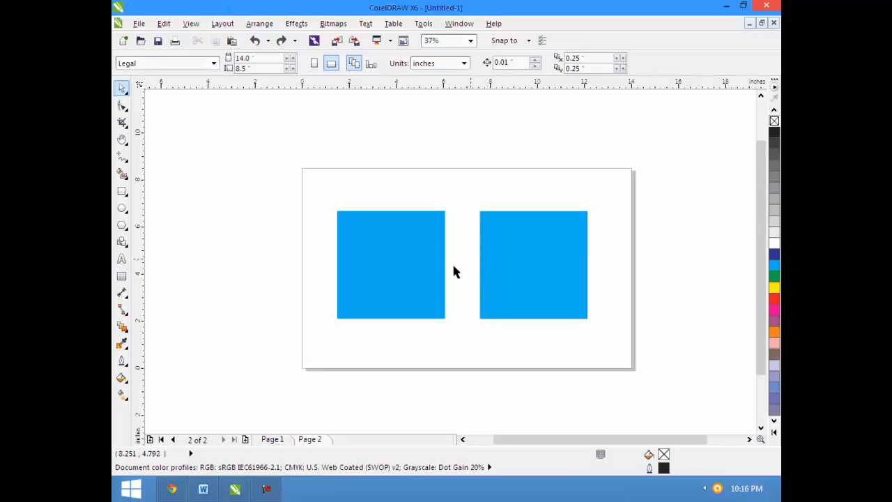
Examine the vector rectangle's outer edge at extreme magnification, and return to a view of both squares.
{"action": "key", "text": "z"}
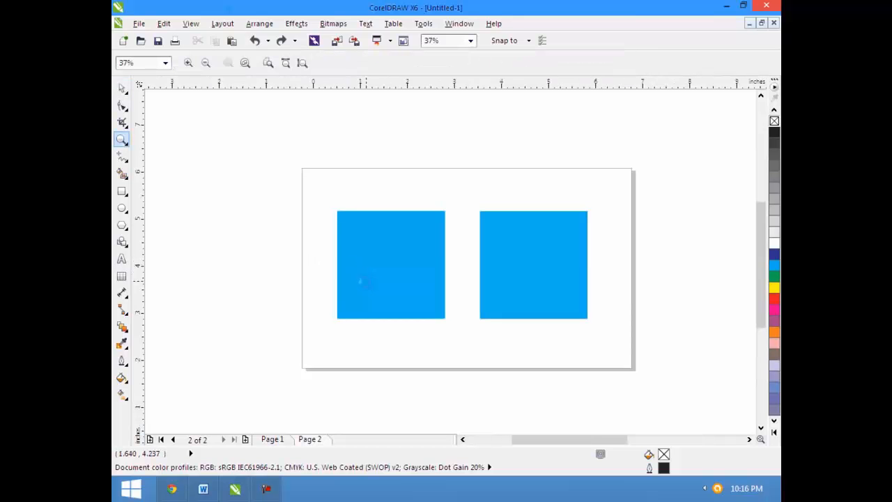
{"action": "left_click", "coordinate": [368, 288]}
{"action": "left_click", "coordinate": [425, 284]}
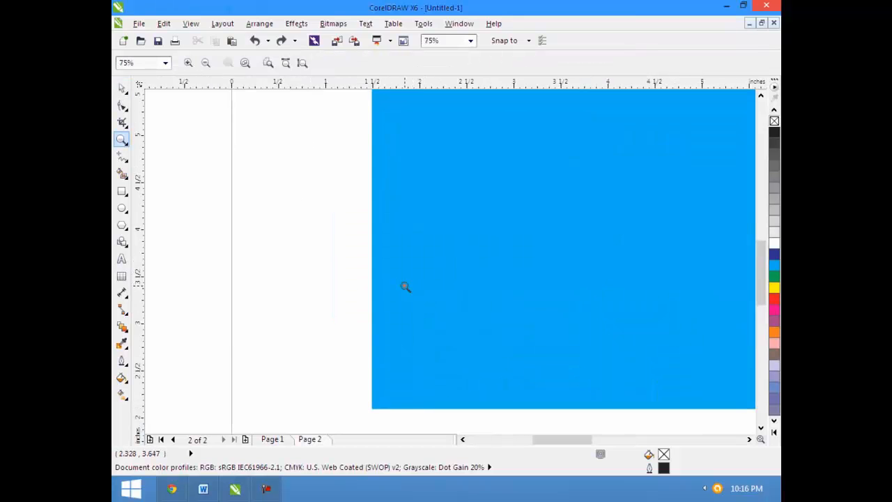
{"action": "left_click", "coordinate": [389, 277]}
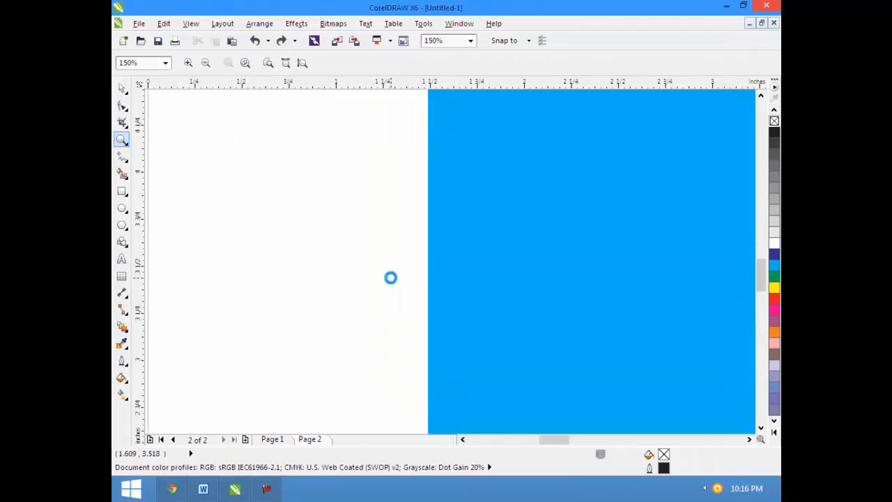
{"action": "left_click", "coordinate": [516, 287]}
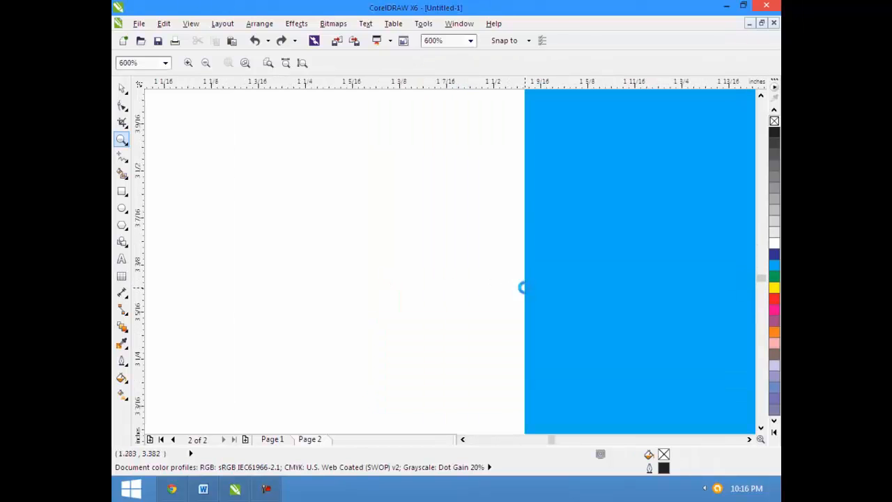
{"action": "left_click", "coordinate": [468, 281]}
{"action": "left_click_drag", "start_coordinate": [468, 281], "coordinate": [497, 322]}
{"action": "left_click_drag", "start_coordinate": [450, 272], "coordinate": [468, 326]}
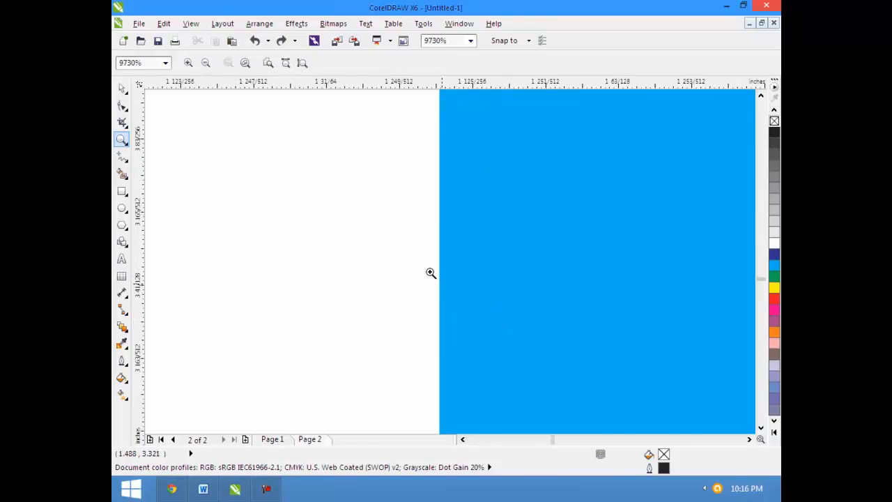
{"action": "left_click_drag", "start_coordinate": [426, 265], "coordinate": [444, 323]}
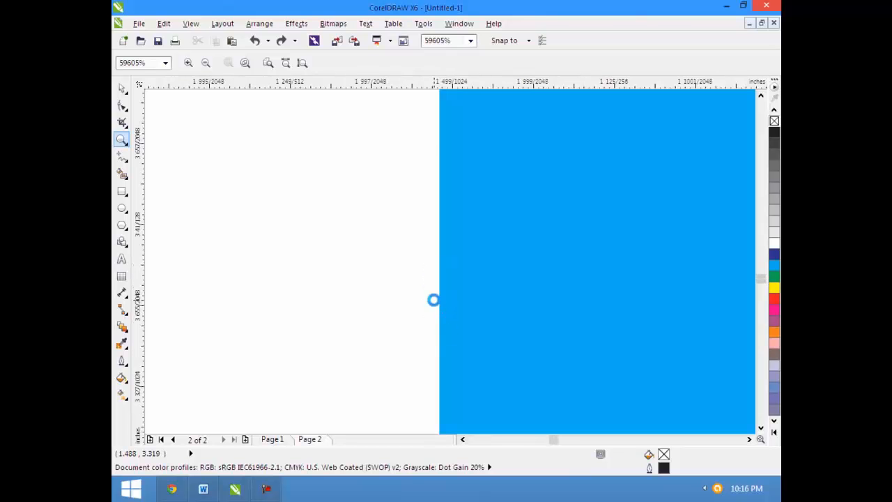
{"action": "left_click_drag", "start_coordinate": [438, 287], "coordinate": [452, 277]}
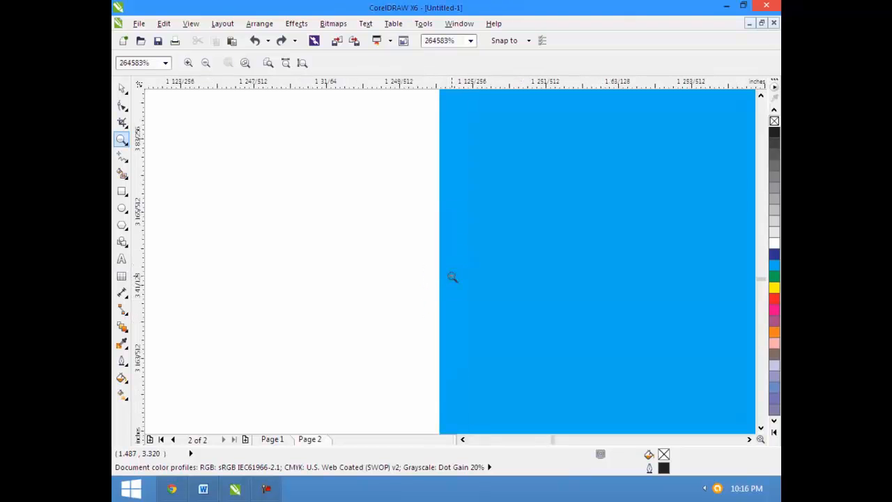
{"action": "right_click", "coordinate": [452, 277]}
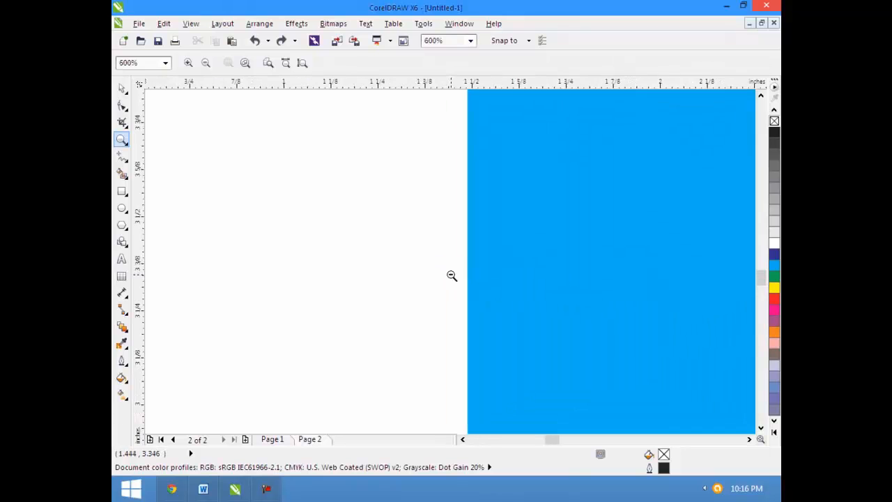
{"action": "right_click", "coordinate": [464, 266]}
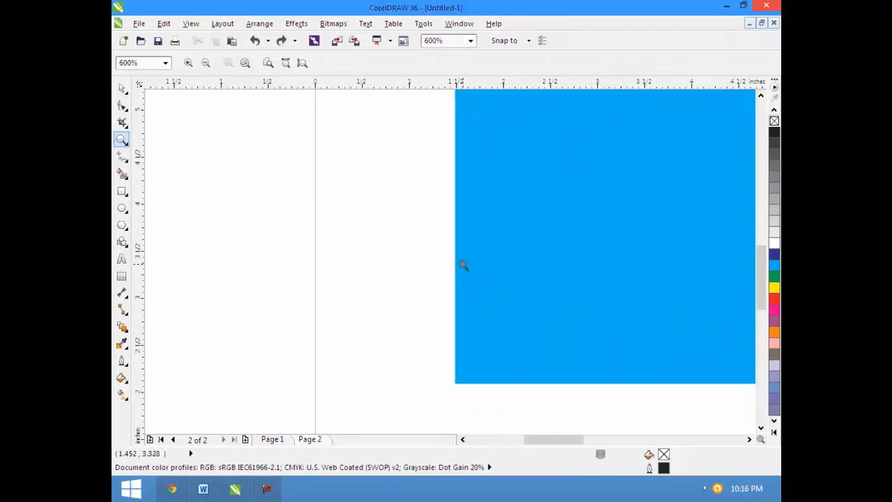
{"action": "right_click", "coordinate": [463, 242]}
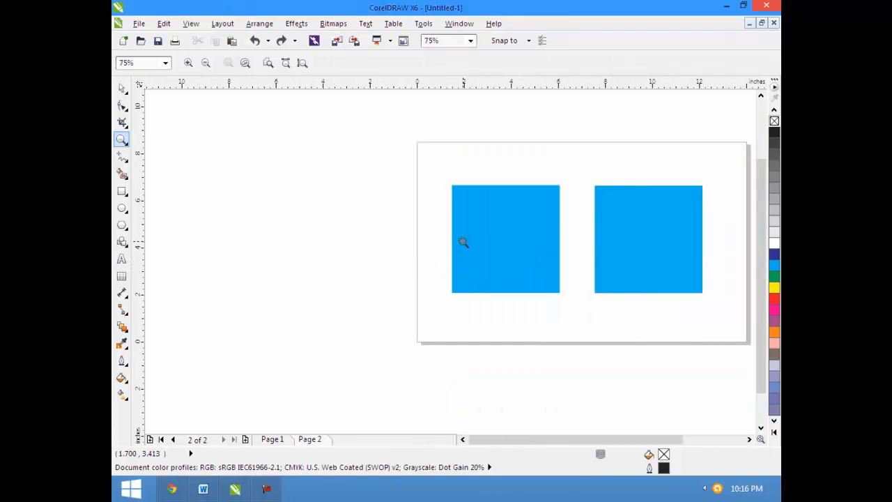
{"action": "key", "text": "F4"}
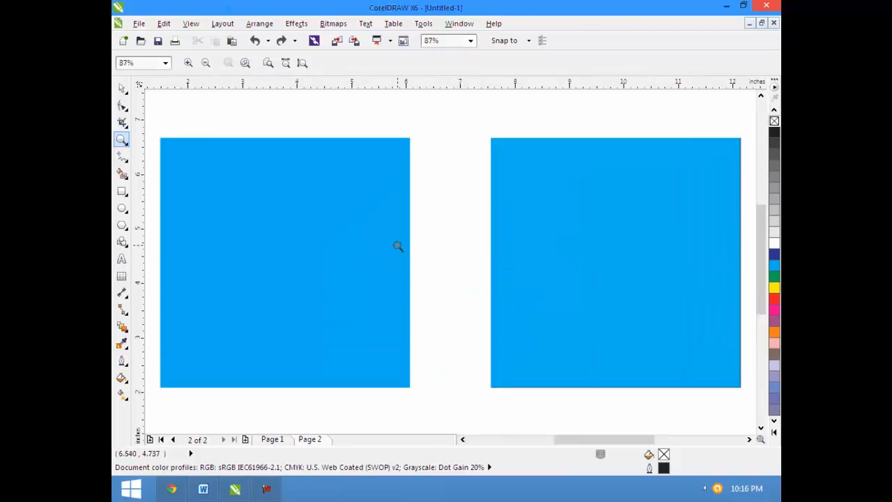
{"action": "right_click", "coordinate": [426, 245]}
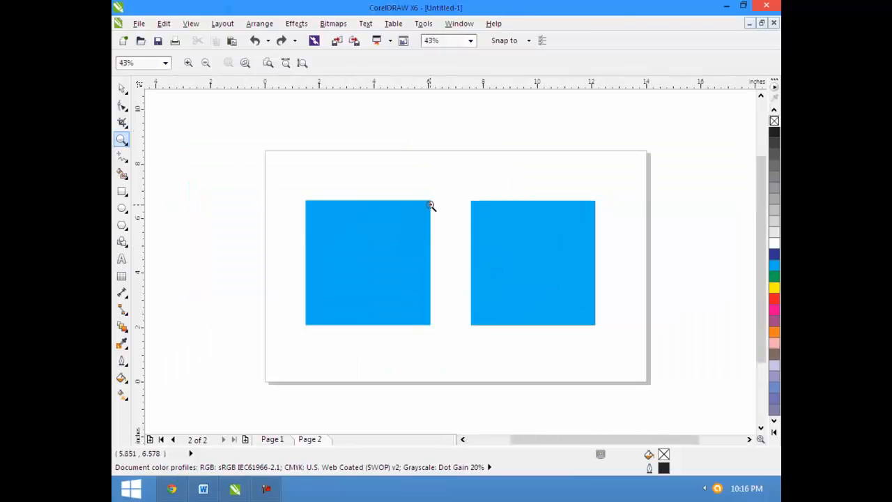
Examine the inner edge of the bitmap square at high magnification, and return to the full page view.
{"action": "left_click_drag", "start_coordinate": [466, 218], "coordinate": [488, 256]}
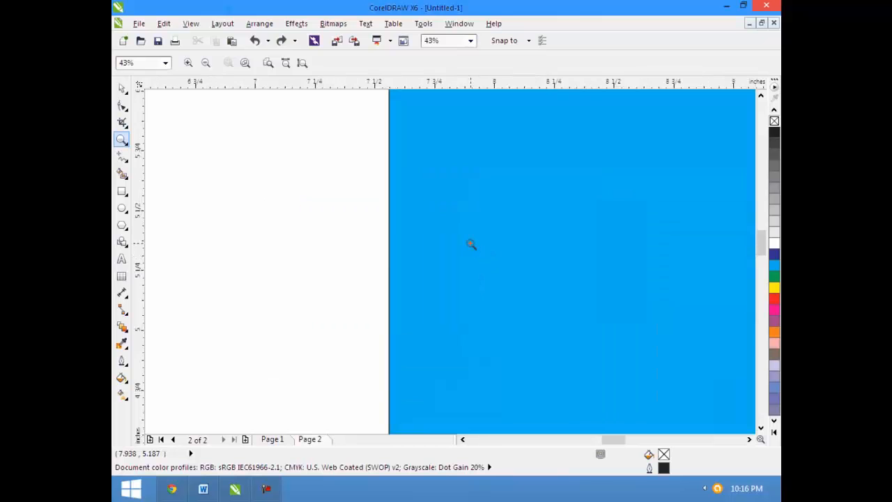
{"action": "left_click", "coordinate": [381, 258]}
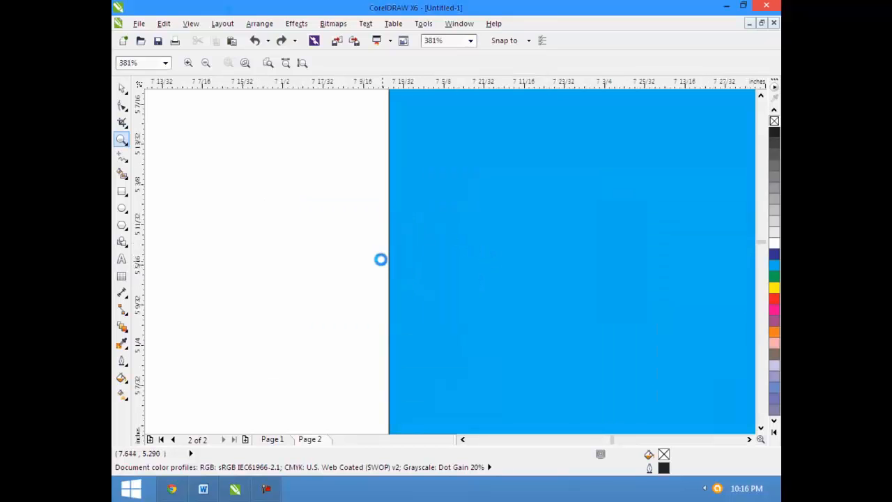
{"action": "left_click_drag", "start_coordinate": [347, 213], "coordinate": [374, 283]}
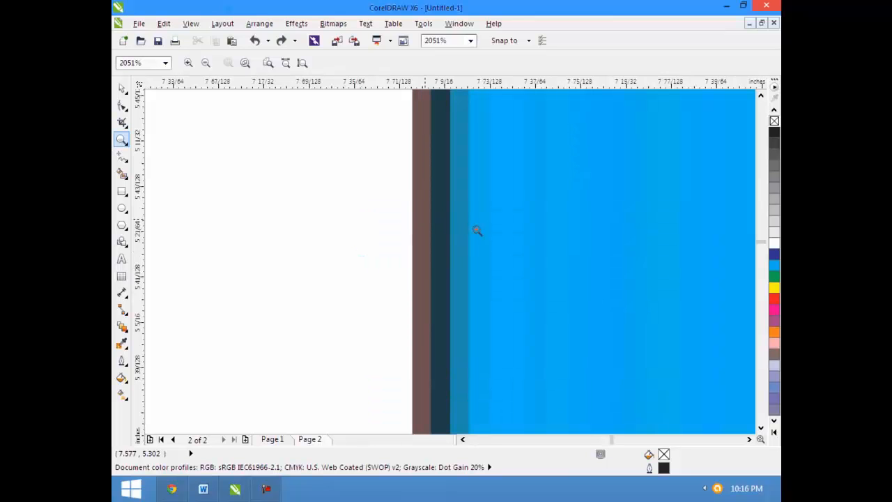
{"action": "left_click_drag", "start_coordinate": [413, 217], "coordinate": [381, 273]}
{"action": "left_click_drag", "start_coordinate": [454, 227], "coordinate": [335, 269]}
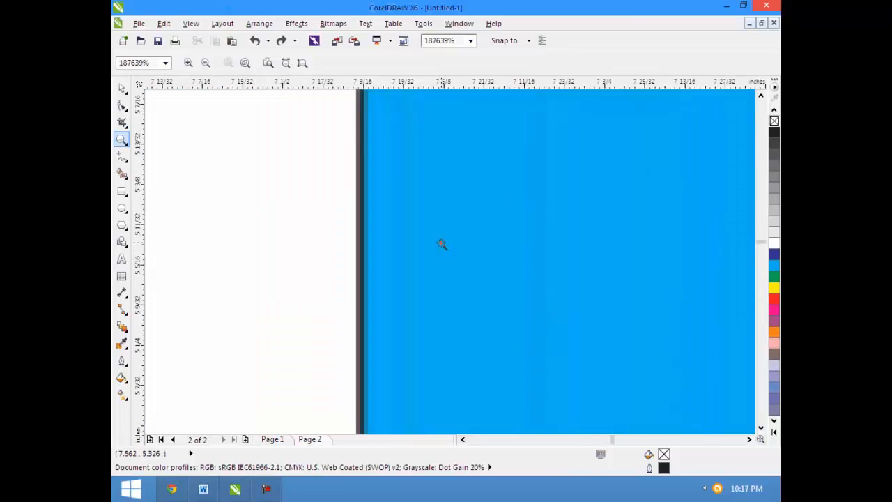
{"action": "left_click", "coordinate": [438, 245], "text": "shift"}
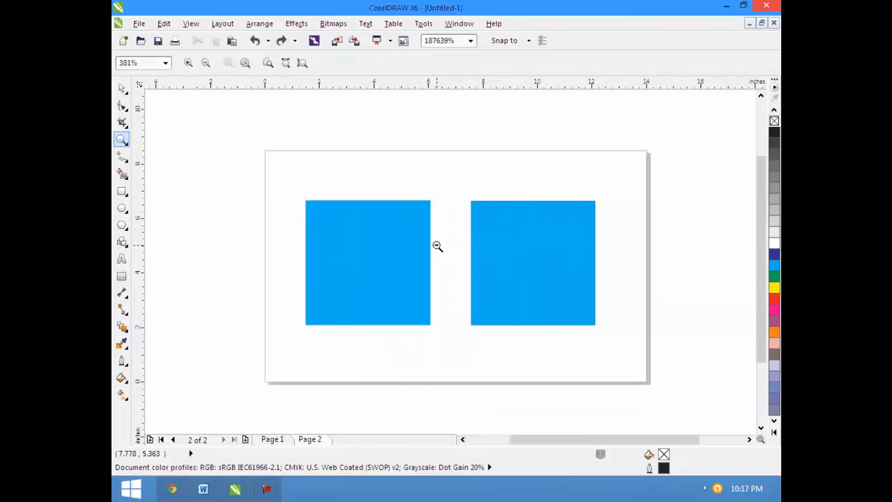
{"action": "left_click", "coordinate": [437, 246], "text": "shift"}
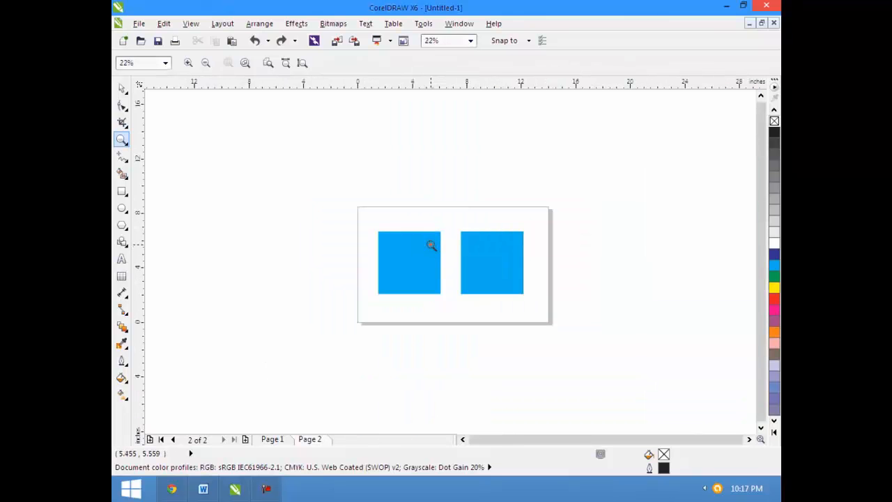
{"action": "left_click", "coordinate": [427, 245]}
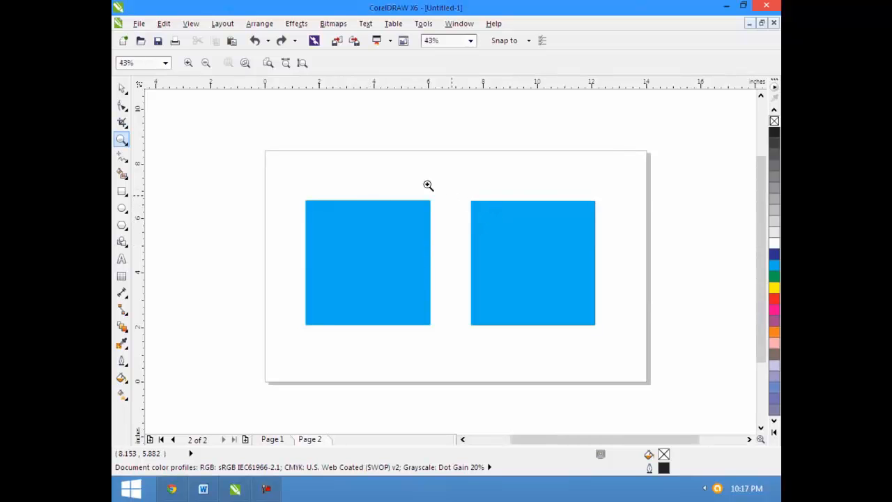
Delete the bitmap square and the vector rectangle from page 2.
{"action": "left_click", "coordinate": [122, 89]}
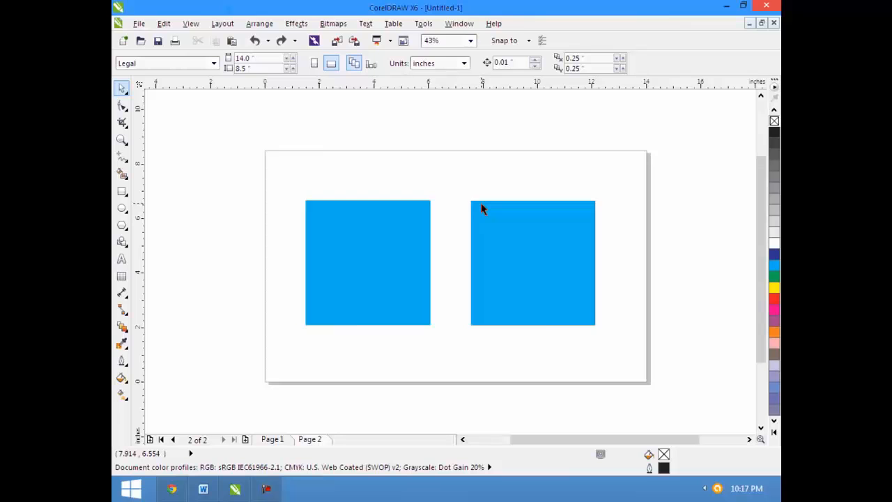
{"action": "left_click", "coordinate": [481, 208]}
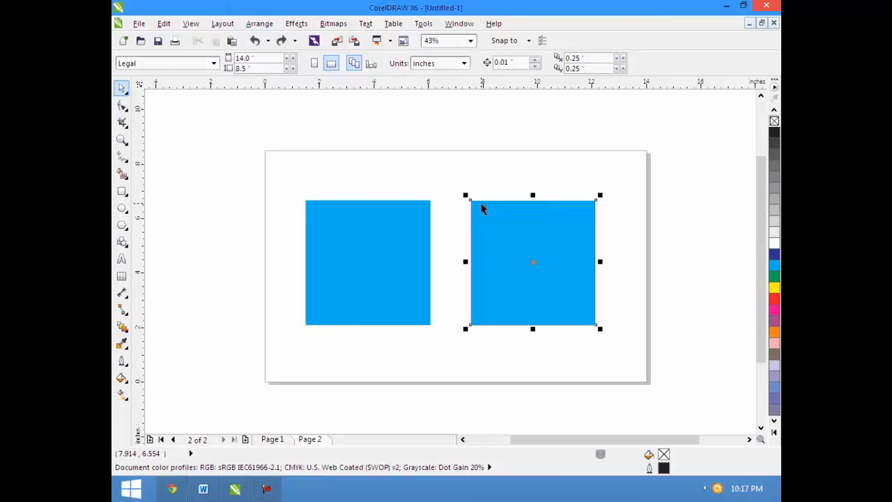
{"action": "key", "text": "Delete"}
{"action": "left_click", "coordinate": [409, 221]}
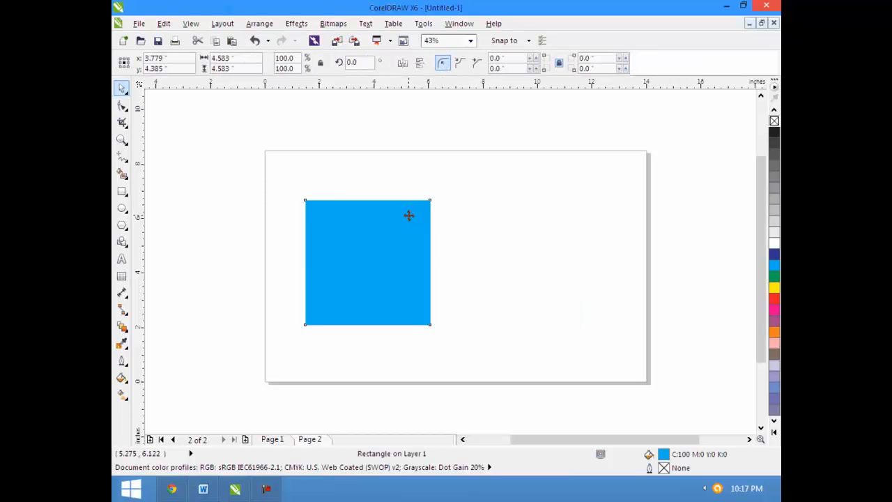
{"action": "key", "text": "Delete"}
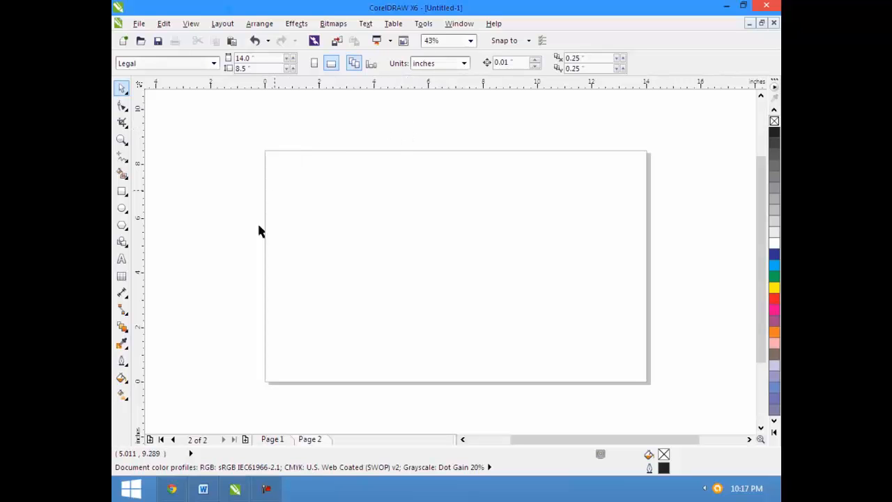
Switch to Microsoft Word and review the CorelDRAW X6 course outline down to the logo and simple and 3D business card designing topics.
{"action": "left_click", "coordinate": [199, 488]}
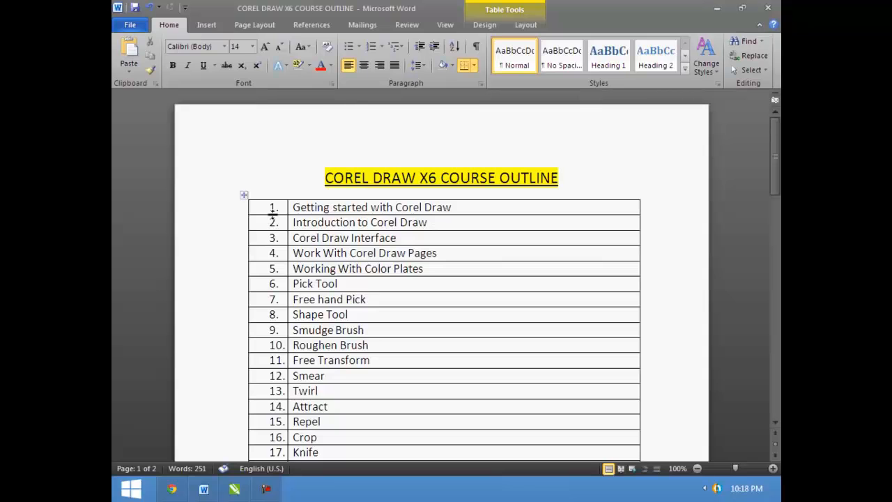
{"action": "left_click_drag", "start_coordinate": [779, 159], "coordinate": [770, 364]}
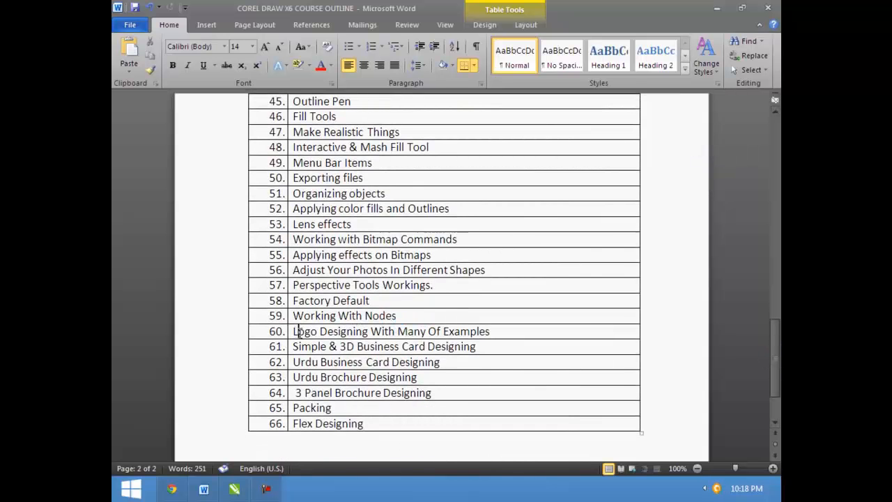
{"action": "left_click_drag", "start_coordinate": [298, 333], "coordinate": [430, 330]}
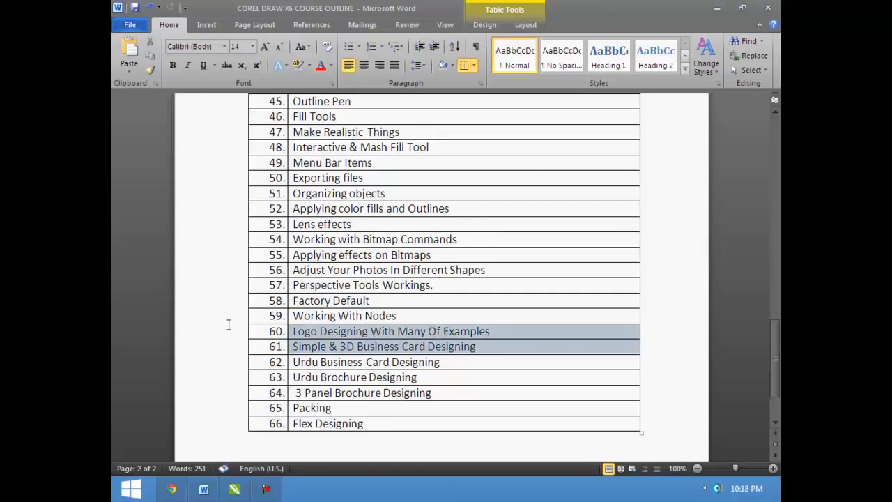
{"action": "left_click", "coordinate": [305, 377]}
{"action": "double_click", "coordinate": [305, 357]}
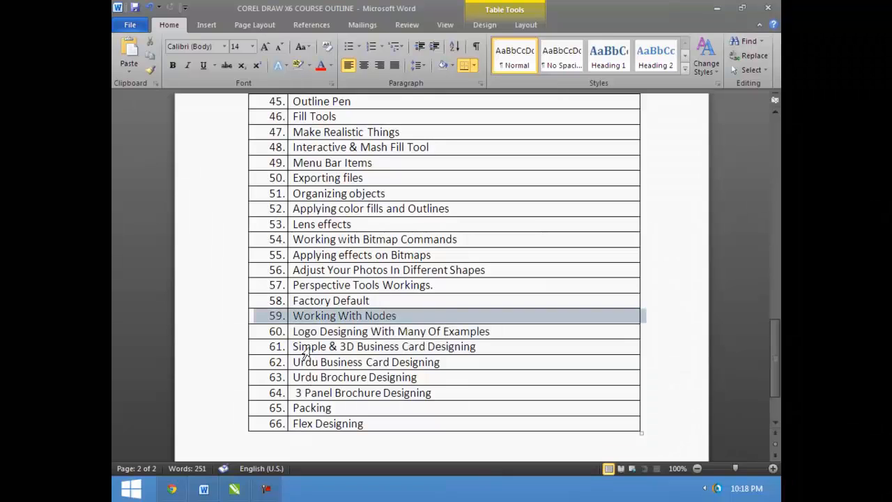
{"action": "left_click_drag", "start_coordinate": [302, 346], "coordinate": [410, 359]}
{"action": "left_click", "coordinate": [414, 348]}
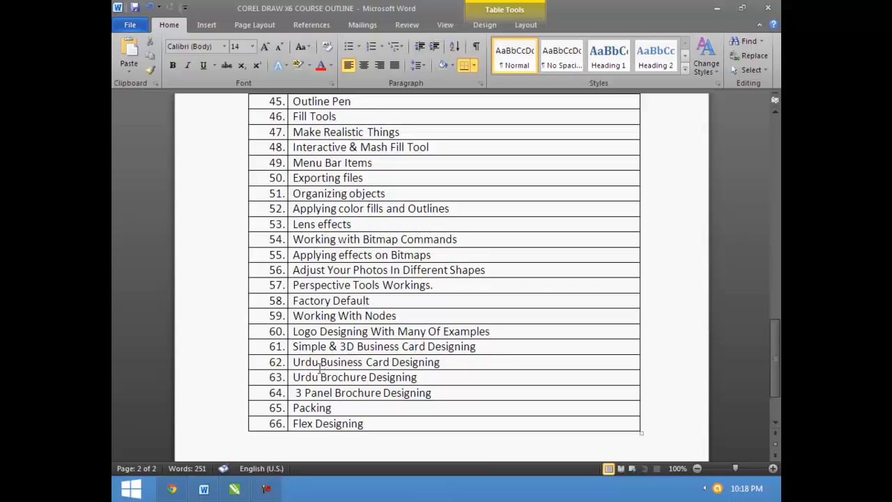
Go through the outline's closing topics by highlighting Urdu business card, Urdu brochure, 3 panel brochure designing and packing.
{"action": "left_click_drag", "start_coordinate": [320, 367], "coordinate": [328, 375]}
{"action": "left_click", "coordinate": [367, 362]}
{"action": "left_click_drag", "start_coordinate": [294, 377], "coordinate": [359, 390]}
{"action": "left_click", "coordinate": [360, 386]}
{"action": "left_click_drag", "start_coordinate": [298, 393], "coordinate": [339, 394]}
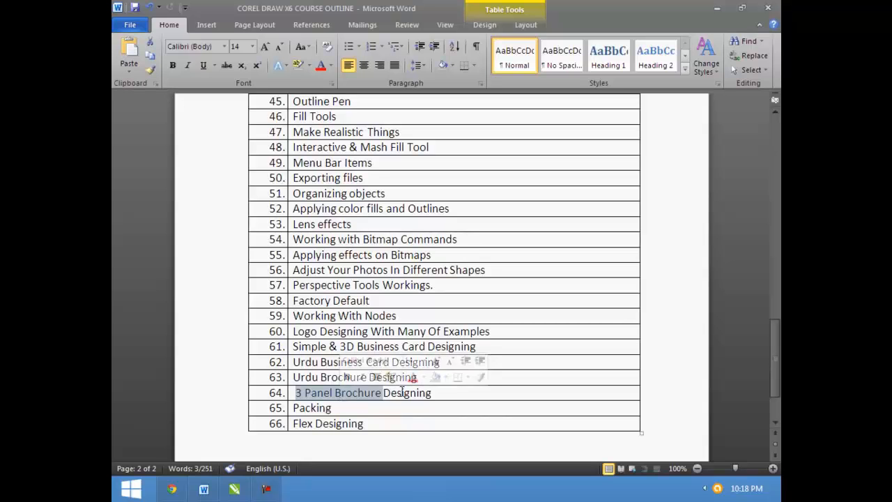
{"action": "left_click", "coordinate": [403, 393]}
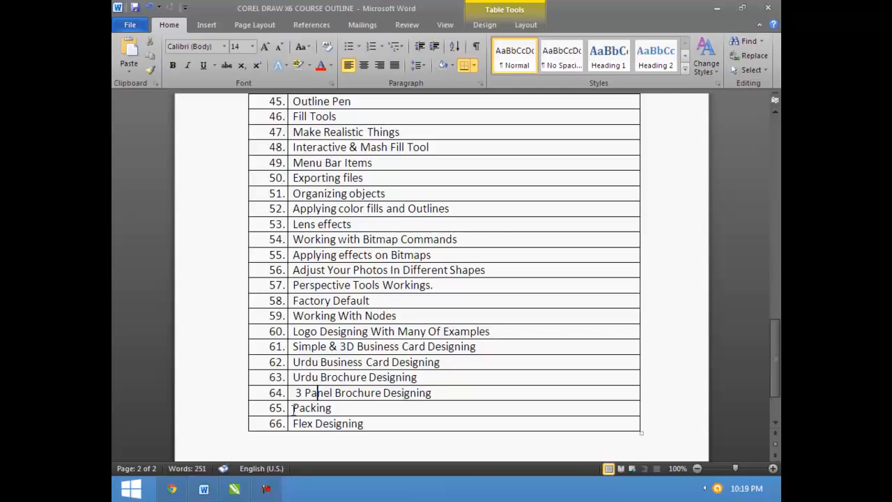
{"action": "left_click_drag", "start_coordinate": [293, 410], "coordinate": [325, 414]}
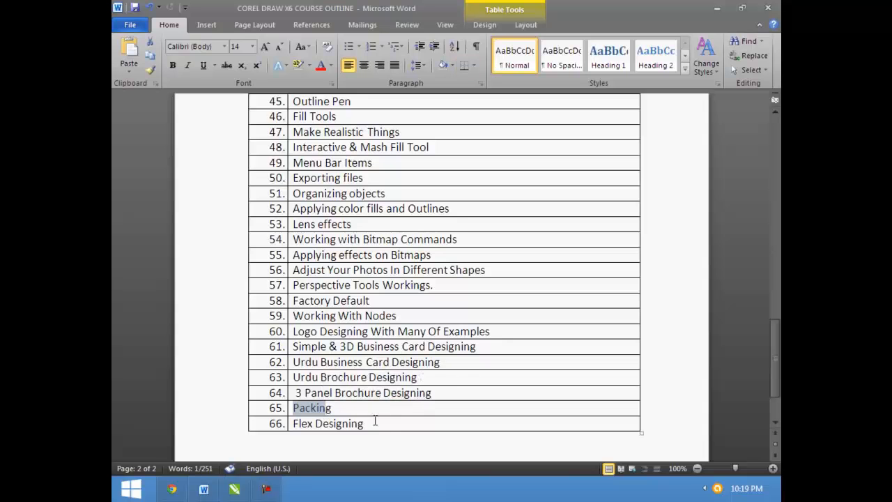
{"action": "left_click", "coordinate": [357, 411]}
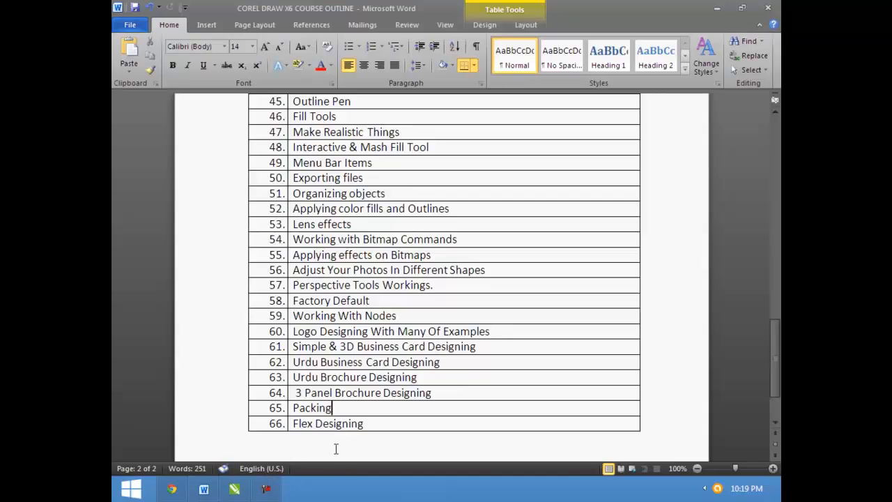
Switch back to CorelDRAW and look over the Arrange commands, the smart fill and drawing tools, and the Crop tool.
{"action": "left_click", "coordinate": [235, 489]}
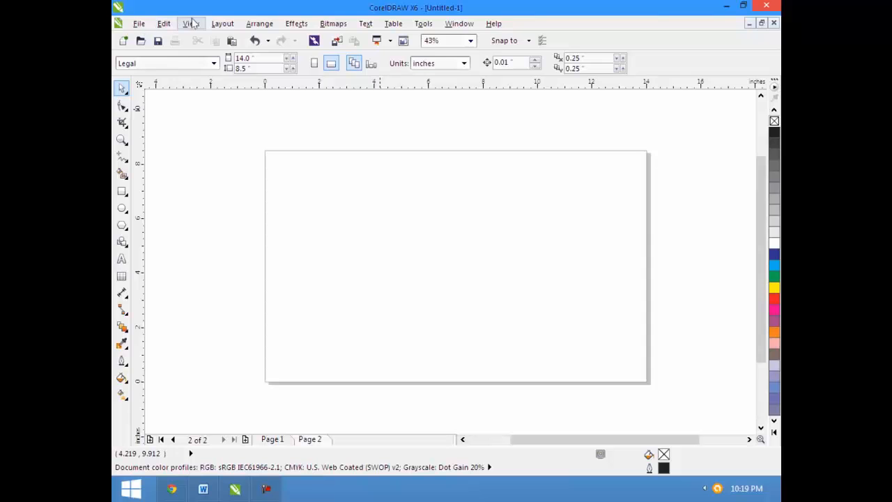
{"action": "left_click", "coordinate": [259, 25]}
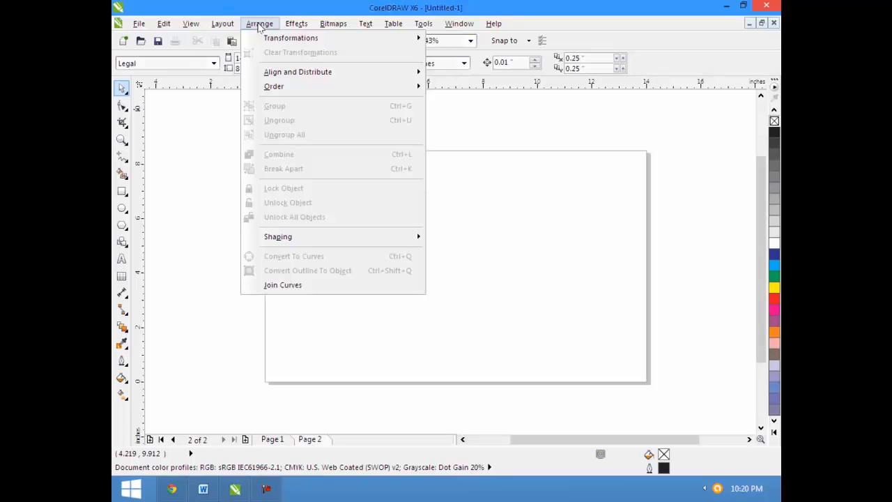
{"action": "left_click", "coordinate": [200, 126]}
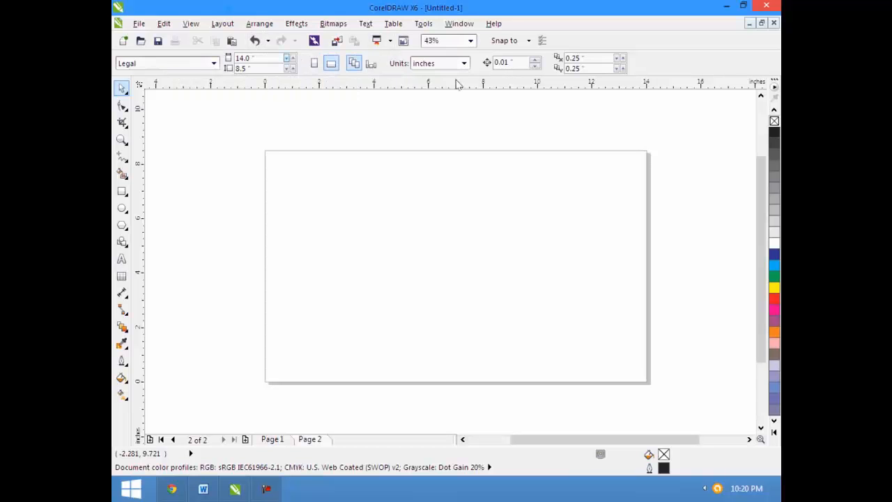
{"action": "left_click", "coordinate": [121, 193]}
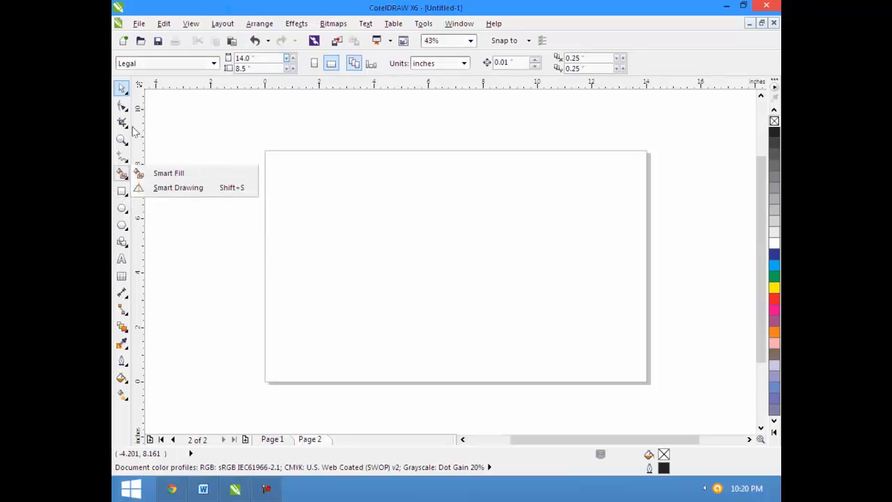
{"action": "left_click", "coordinate": [125, 126]}
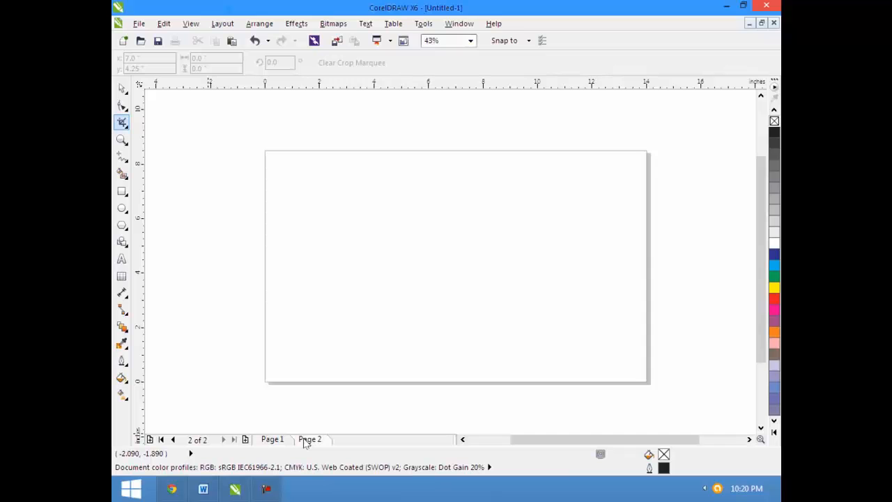
Show page 1, try out panning across it in both directions, and expand the full colour palette.
{"action": "left_click", "coordinate": [281, 440]}
{"action": "mouse_move", "coordinate": [541, 446]}
{"action": "left_mouse_down"}
{"action": "mouse_move", "coordinate": [593, 450]}
{"action": "mouse_move", "coordinate": [483, 448]}
{"action": "mouse_move", "coordinate": [563, 446]}
{"action": "mouse_move", "coordinate": [537, 447]}
{"action": "left_mouse_up"}
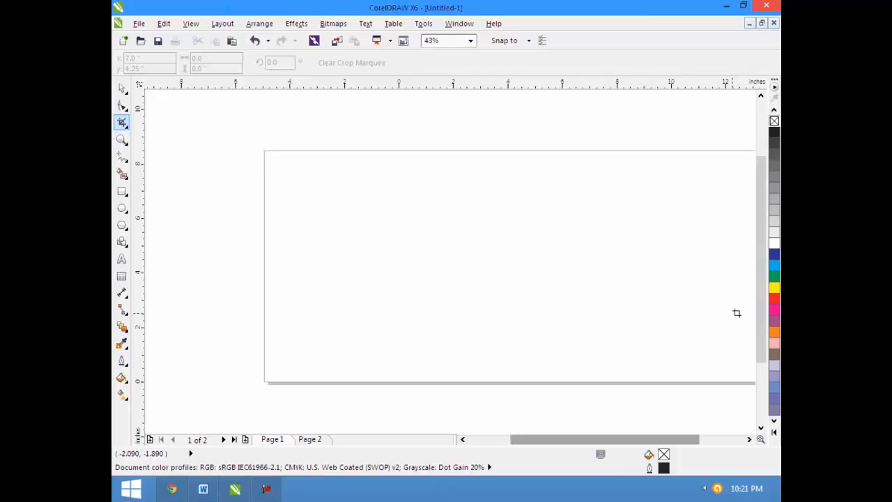
{"action": "left_click_drag", "start_coordinate": [764, 290], "coordinate": [751, 267]}
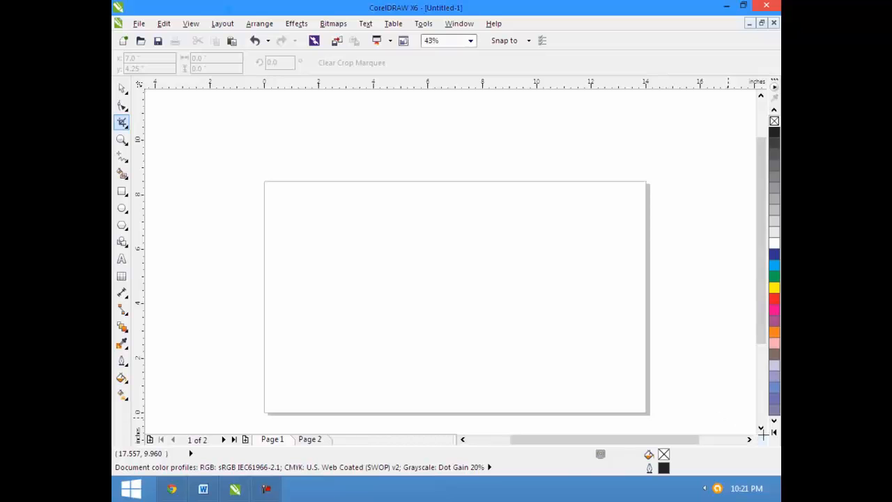
{"action": "left_click_drag", "start_coordinate": [773, 436], "coordinate": [766, 411]}
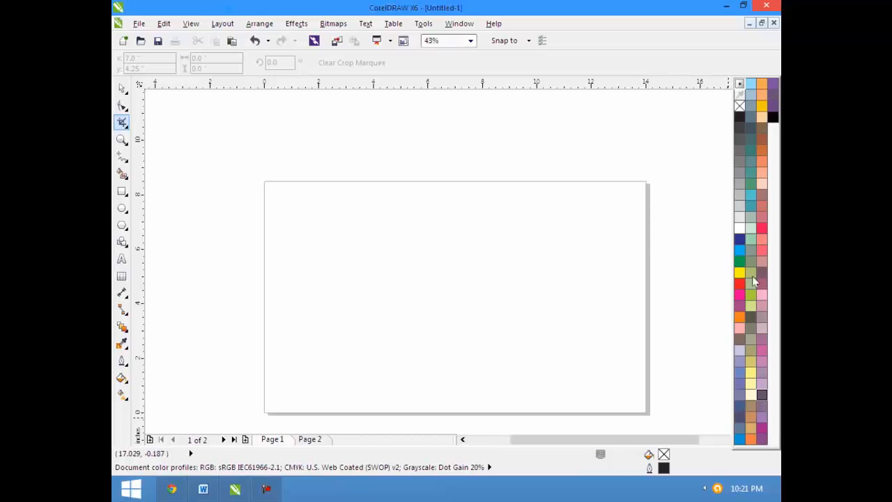